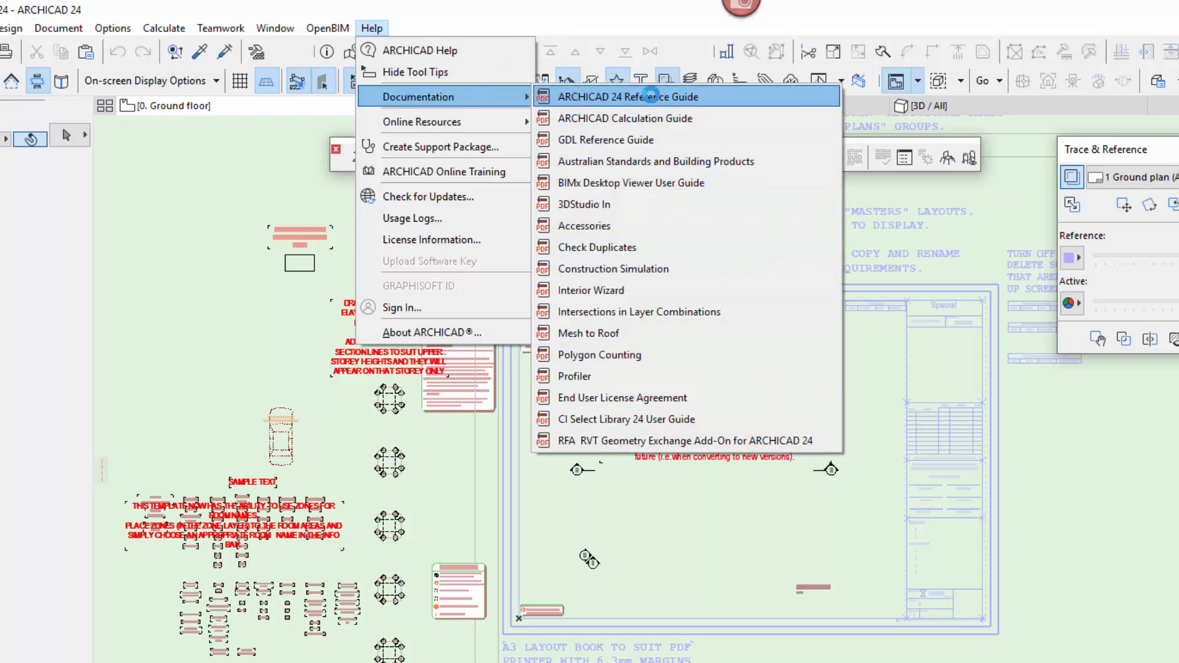
# Open the ARCHICAD 24 Reference Guide and review the Model Checking, Model Comparison and Geometry Exchange with Revit topics
pyautogui.click(650, 97)
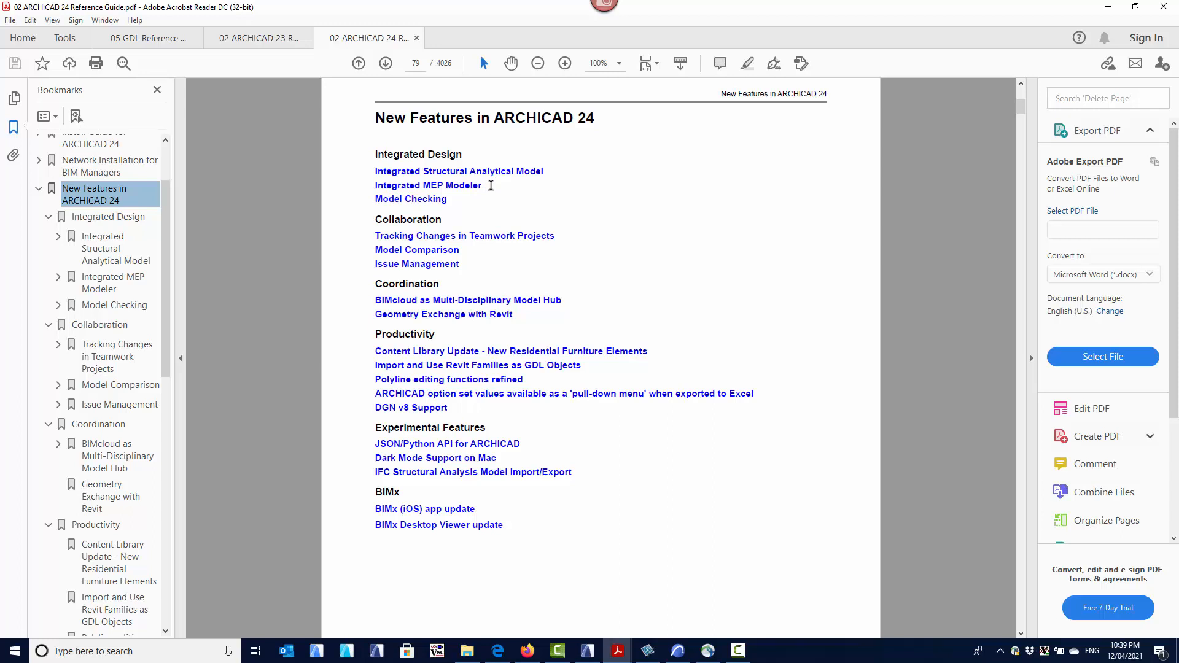
pyautogui.click(402, 199)
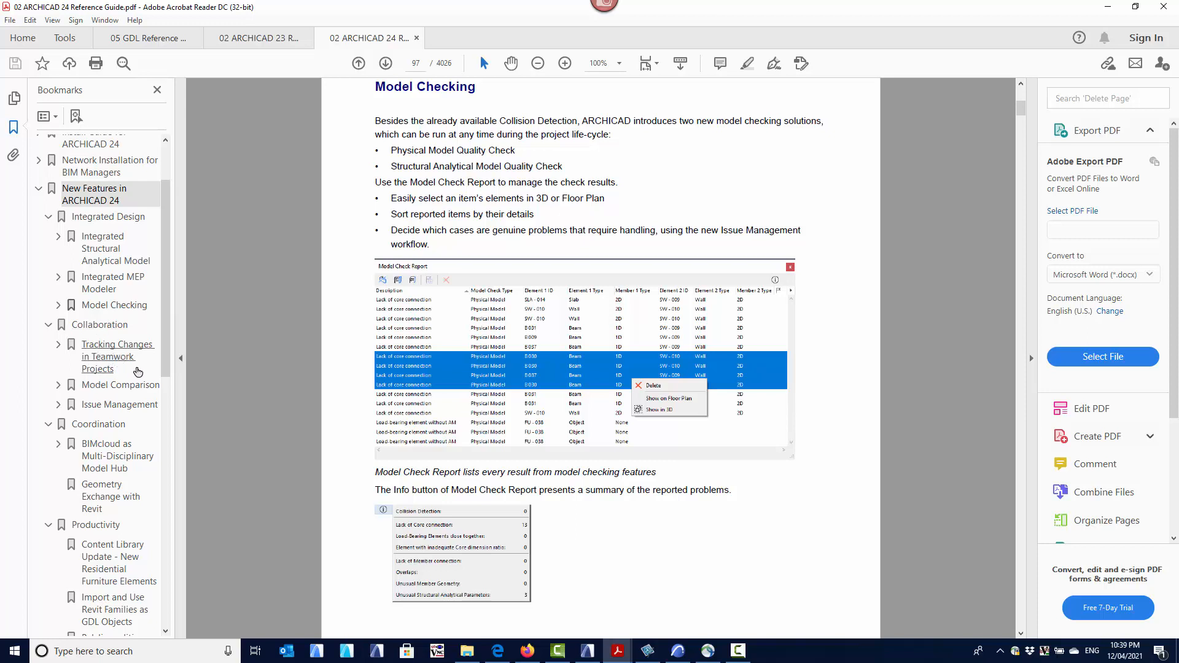
pyautogui.click(131, 389)
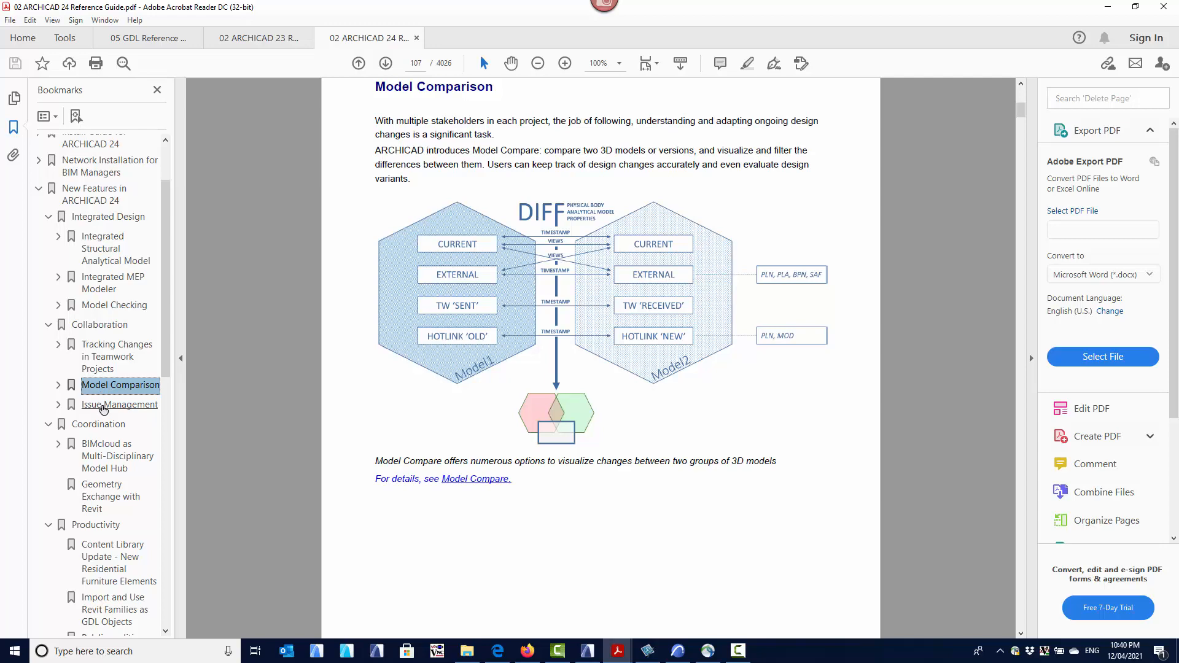
pyautogui.scroll(-4, 114, 424)
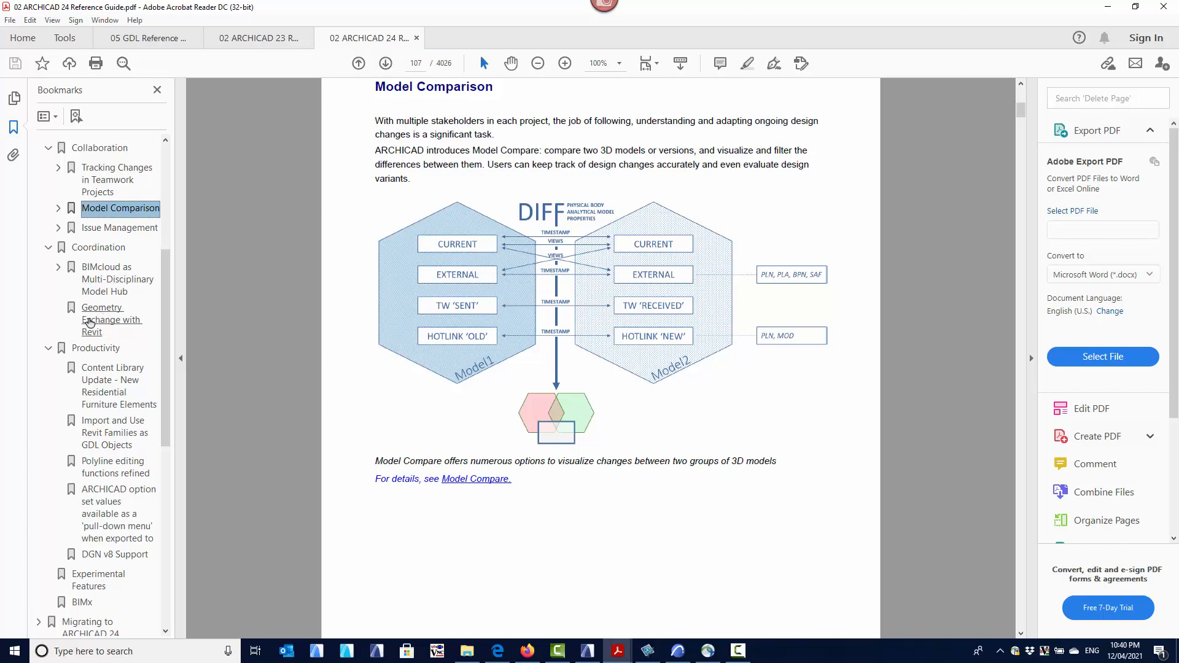
pyautogui.click(104, 313)
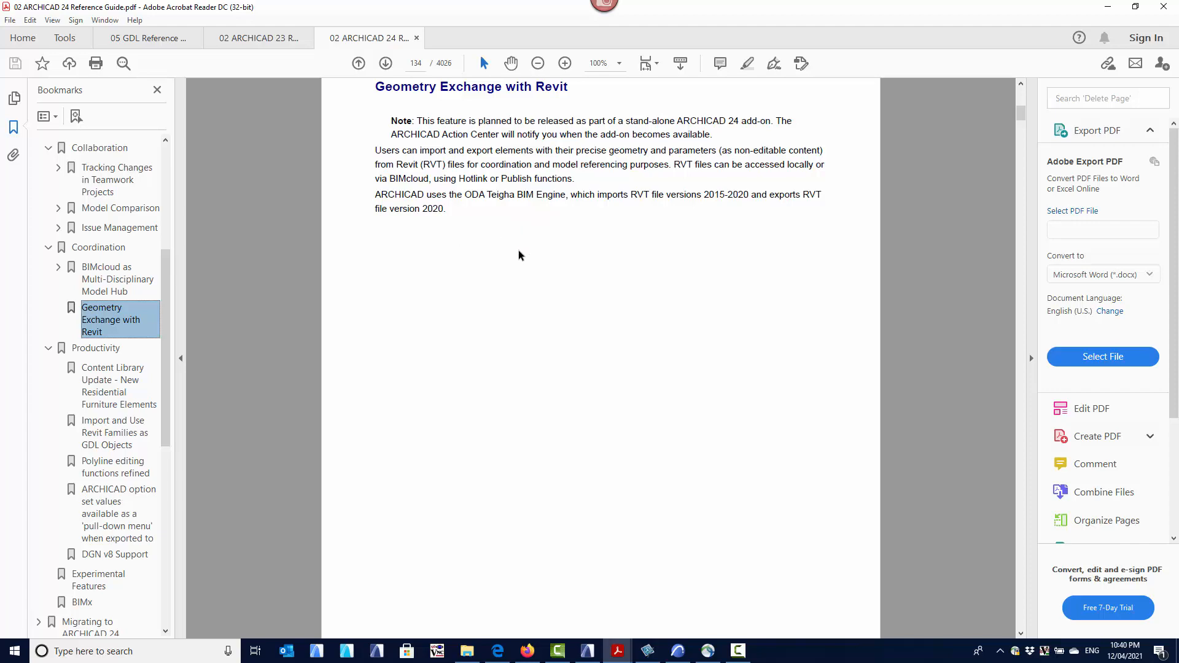
# Switch to ARCHICAD and look through the Libraries and Objects commands, including Import RFA as GDL Object
pyautogui.click(682, 652)
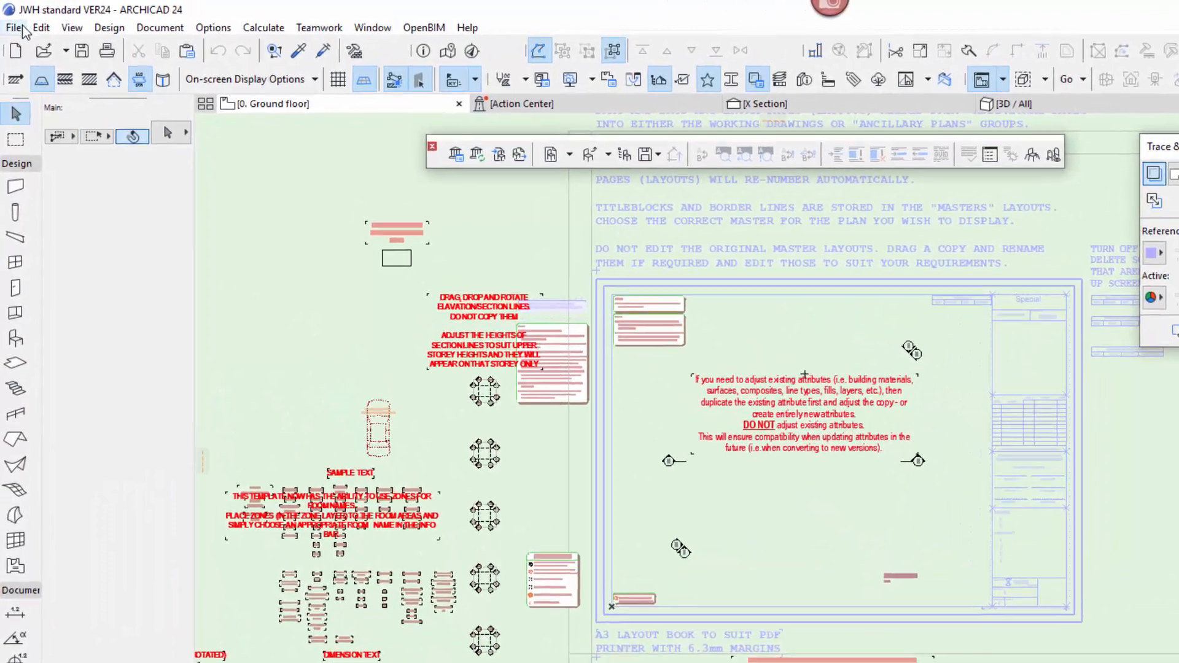
pyautogui.click(12, 23)
pyautogui.moveTo(64, 248)
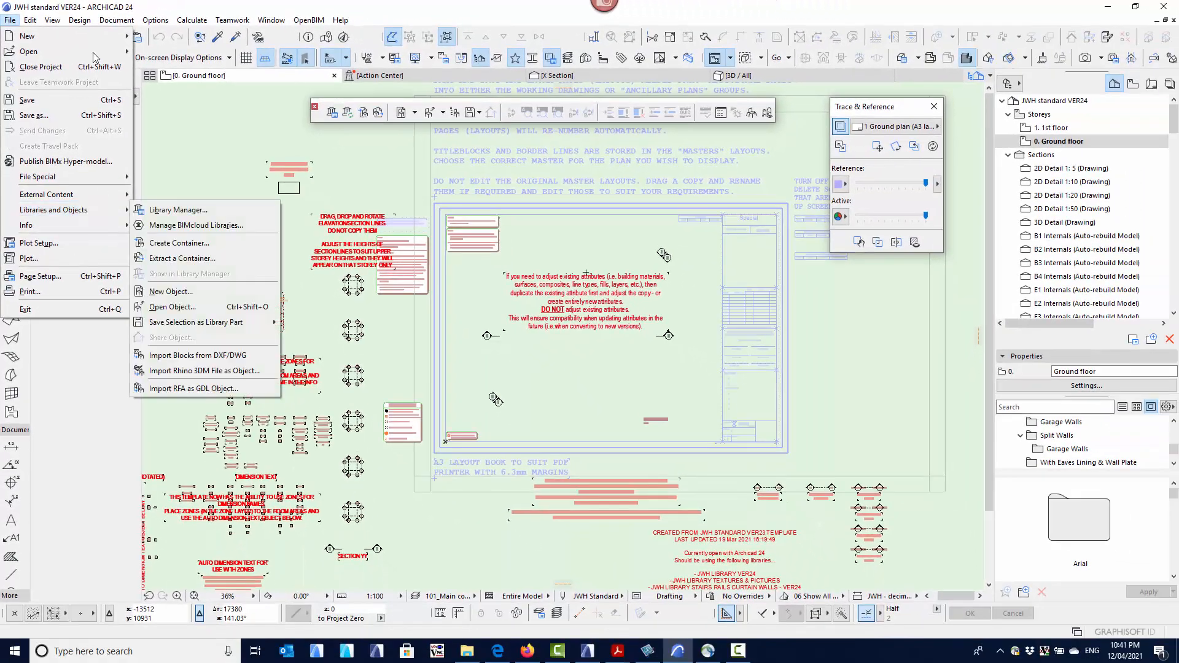
pyautogui.click(11, 21)
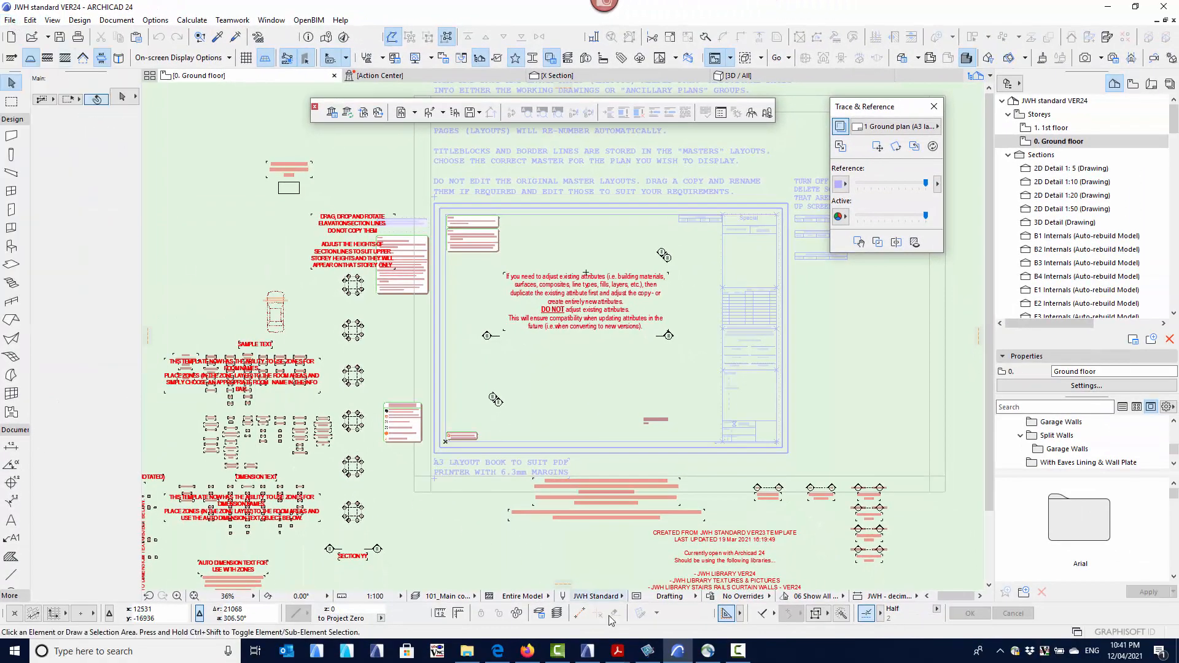
# Return to the ARCHICAD 24 Reference Guide in Acrobat Reader and read the Productivity topic on new residential furniture elements
pyautogui.click(618, 651)
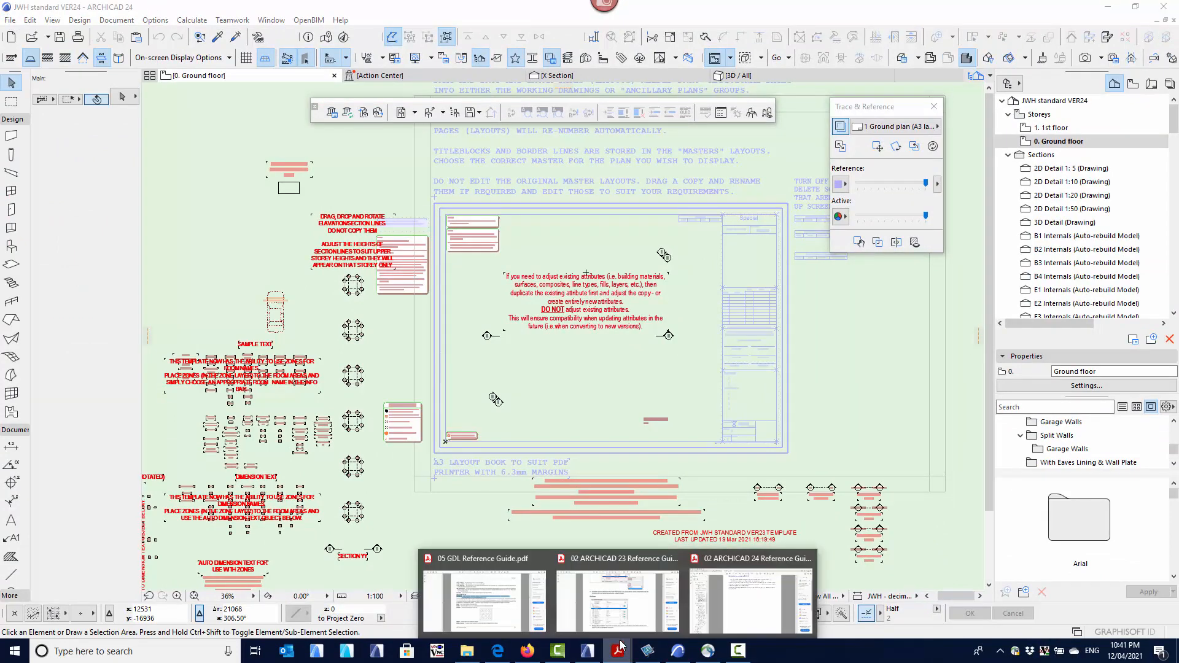
pyautogui.click(730, 562)
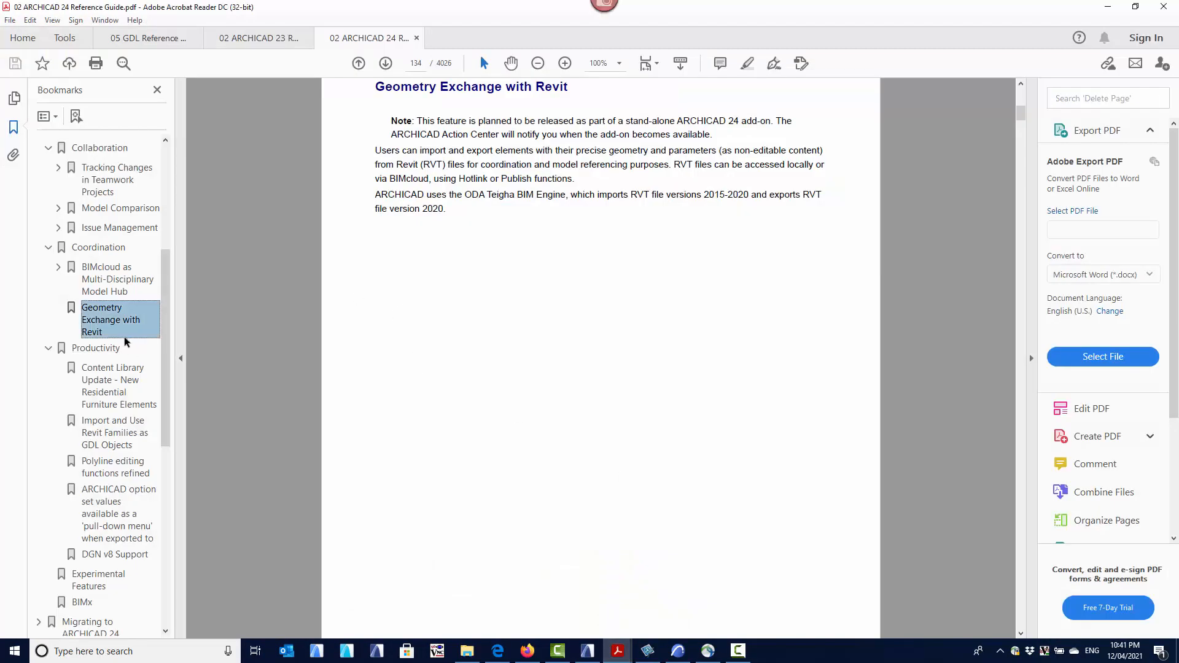
pyautogui.click(94, 349)
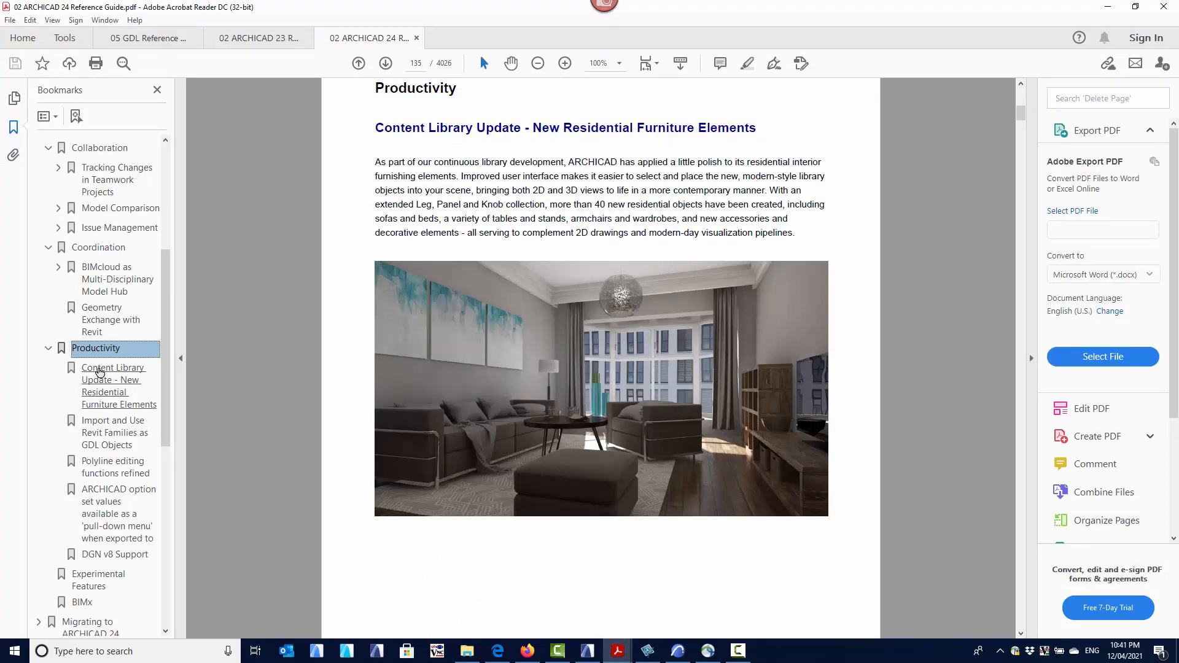
pyautogui.click(99, 372)
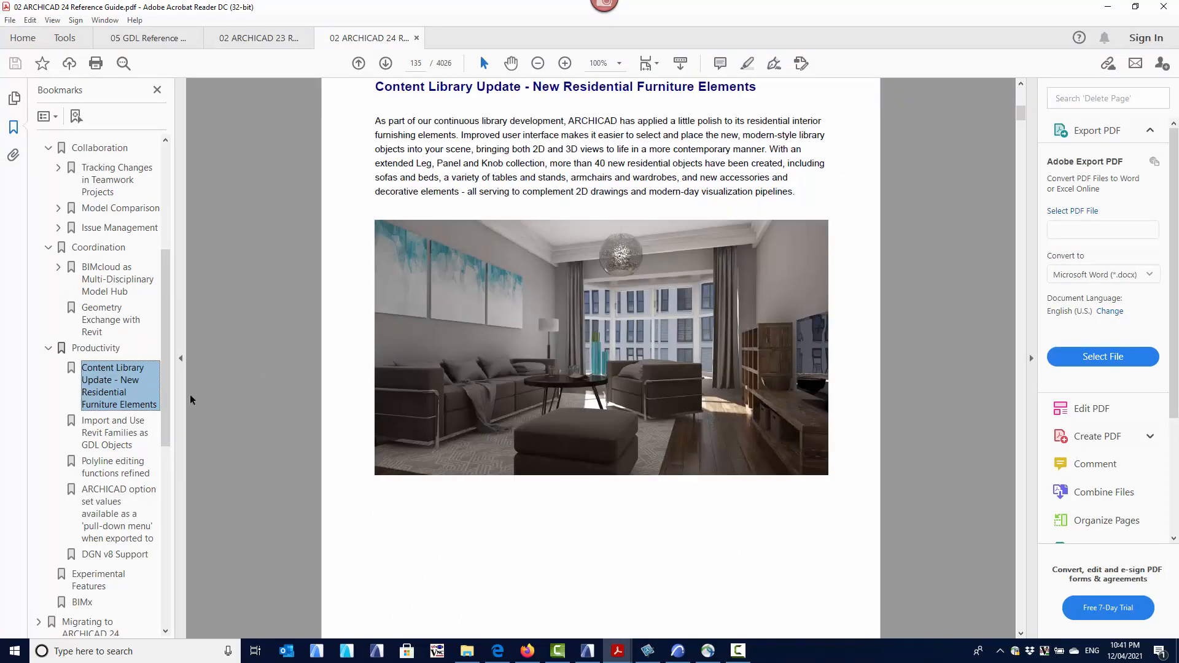
pyautogui.scroll(-1, 449, 350)
pyautogui.scroll(-12, 449, 350)
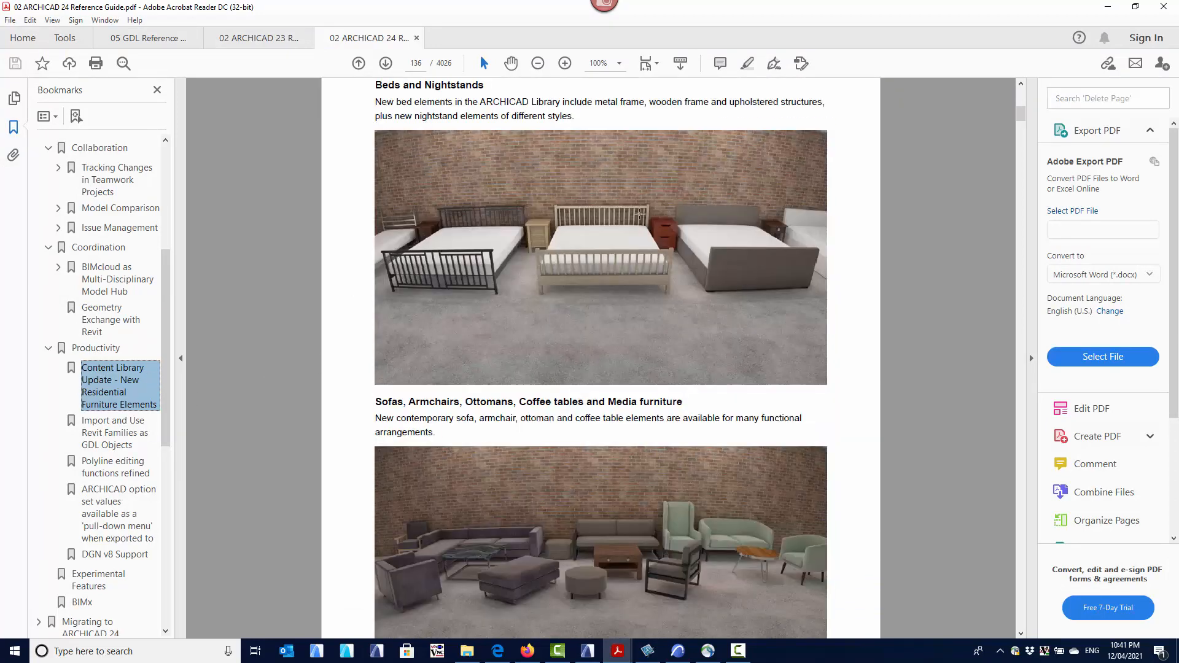
pyautogui.scroll(-12, 623, 330)
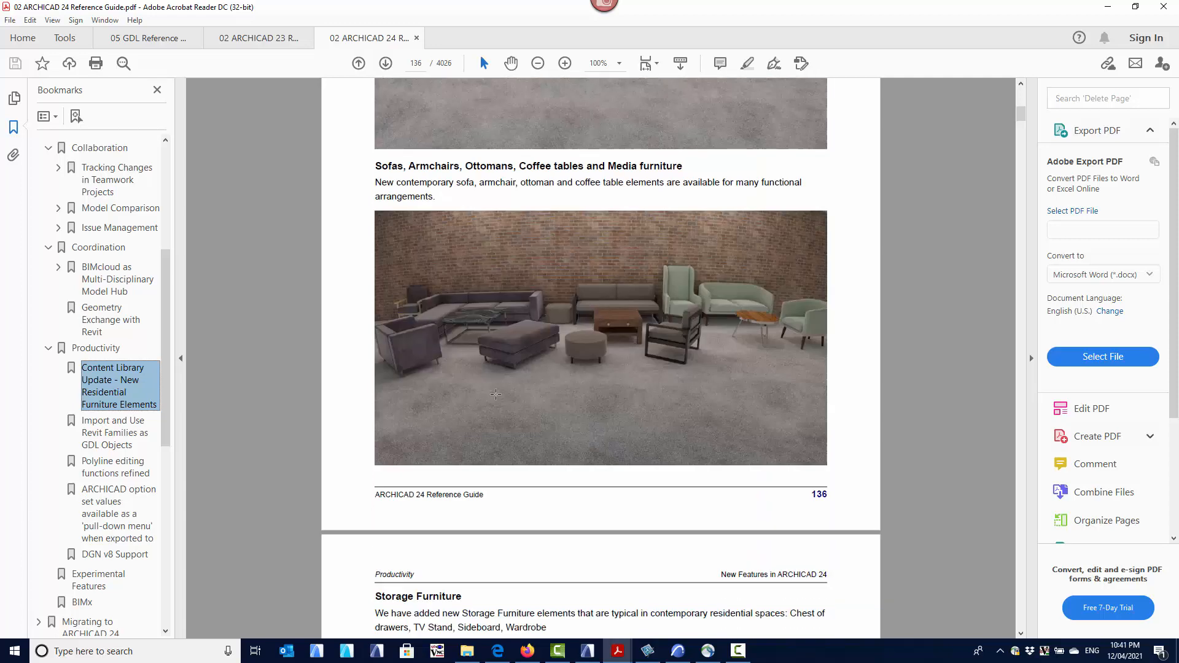
pyautogui.scroll(-11, 477, 355)
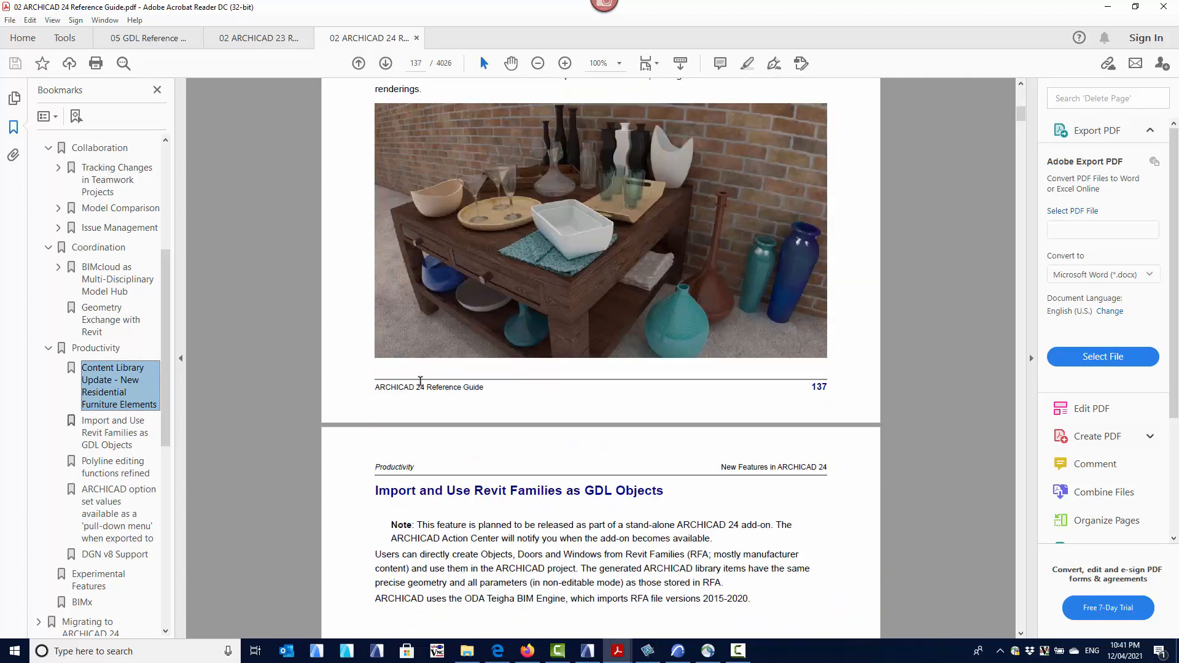
# Read the remaining Productivity topics: Revit families as GDL objects, polyline editing, option sets in Excel and DGN v8 support
pyautogui.scroll(-5, 414, 384)
pyautogui.scroll(-5, 414, 384)
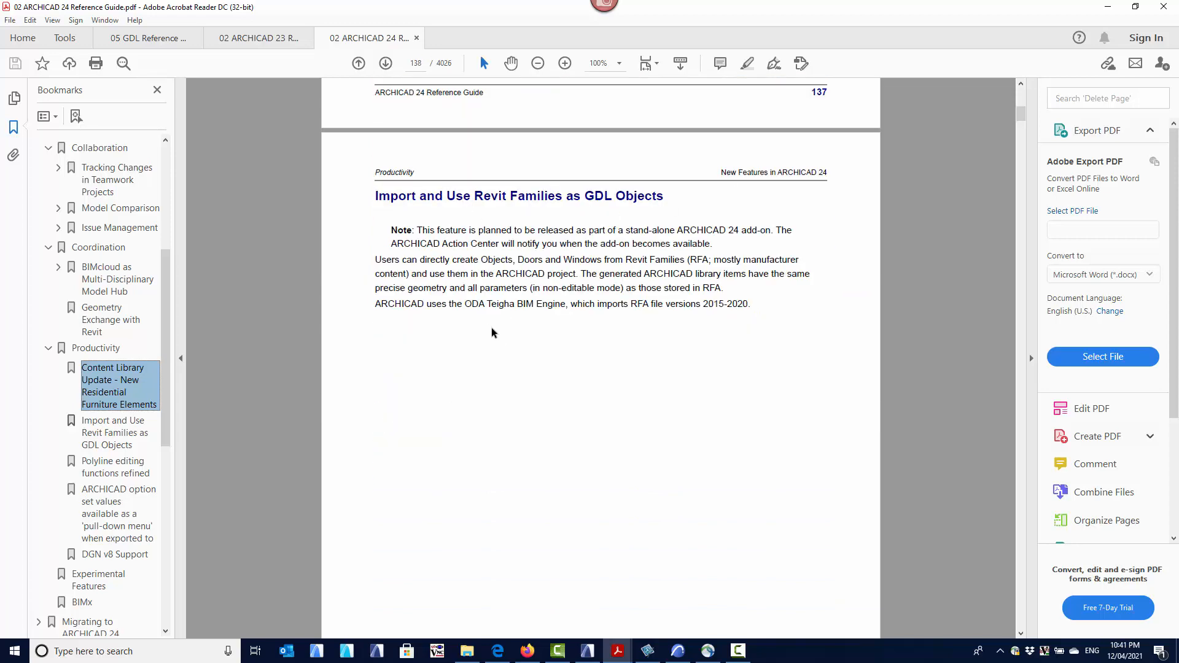
pyautogui.scroll(-20, 492, 333)
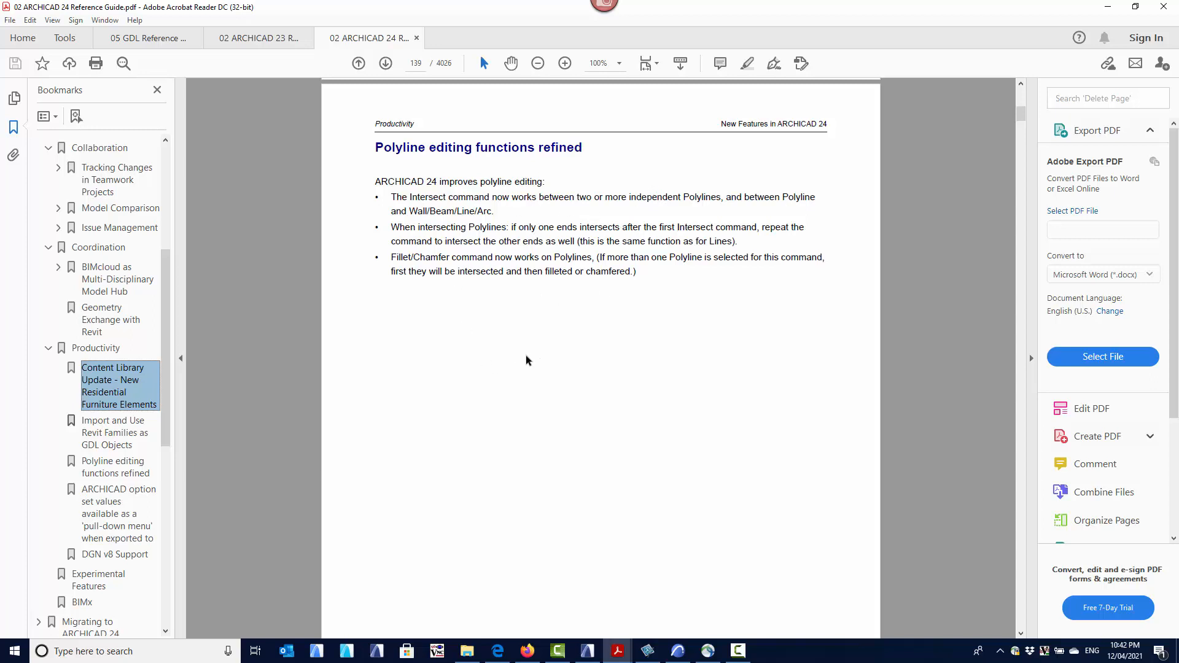
pyautogui.scroll(-10, 464, 369)
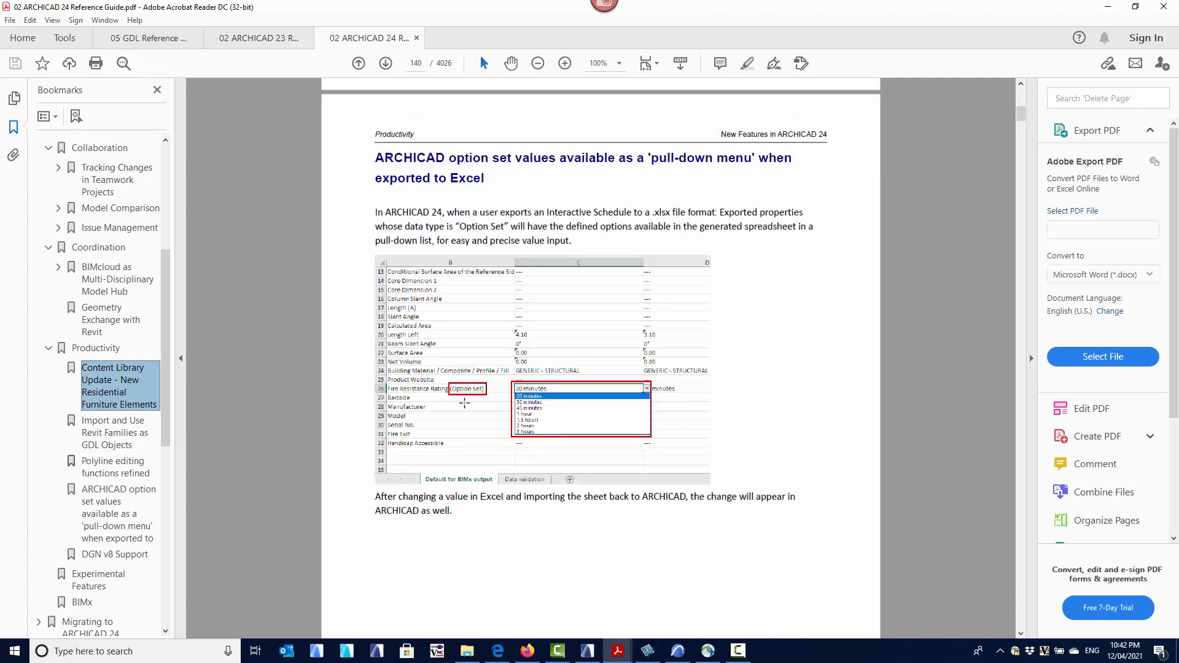
pyautogui.scroll(-15, 461, 397)
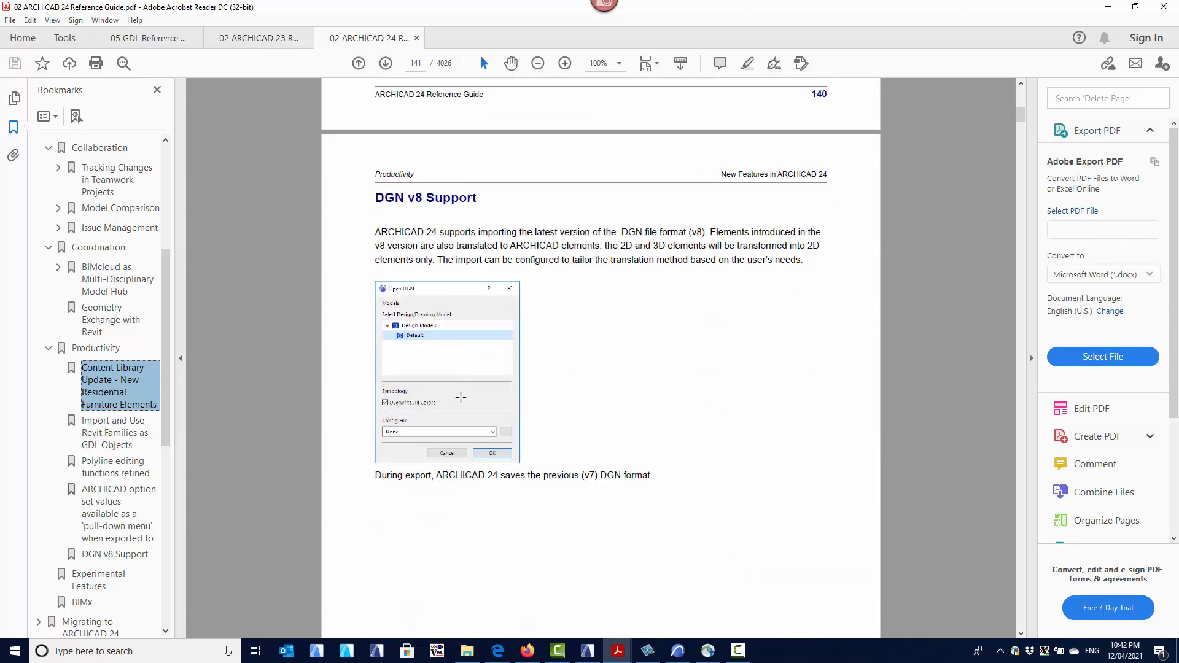
# Read the Experimental Features section on the JSON/Python API, Dark Mode on Mac and IFC Structural Analysis Model import/export
pyautogui.scroll(-10, 460, 397)
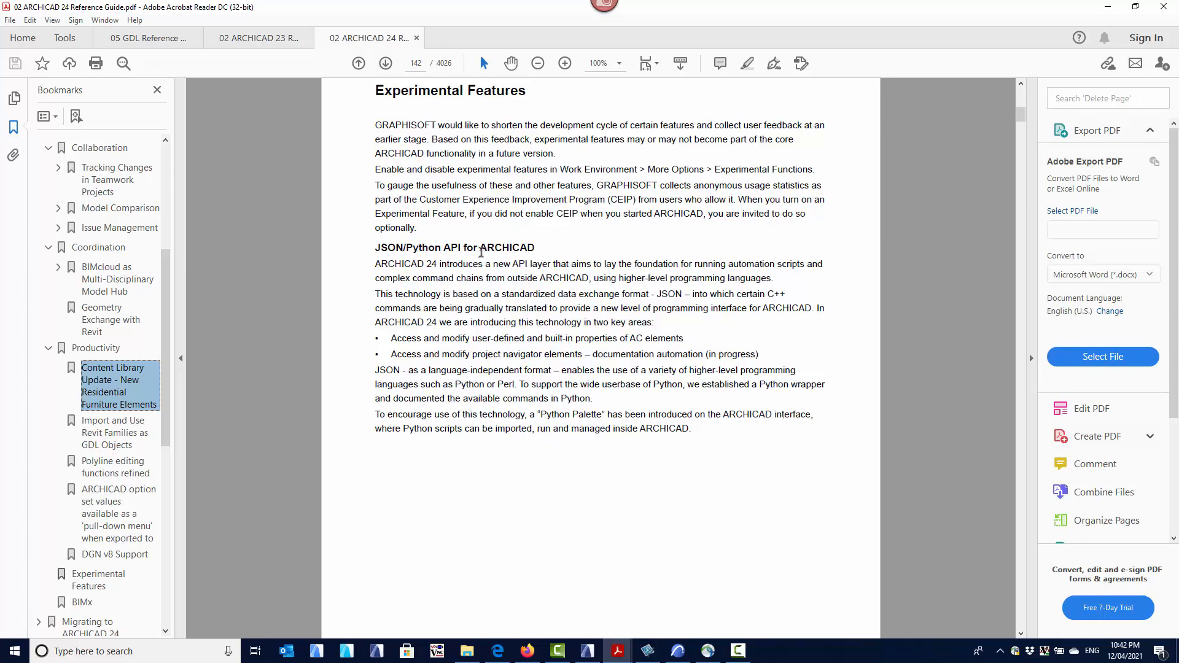
pyautogui.scroll(-5, 428, 323)
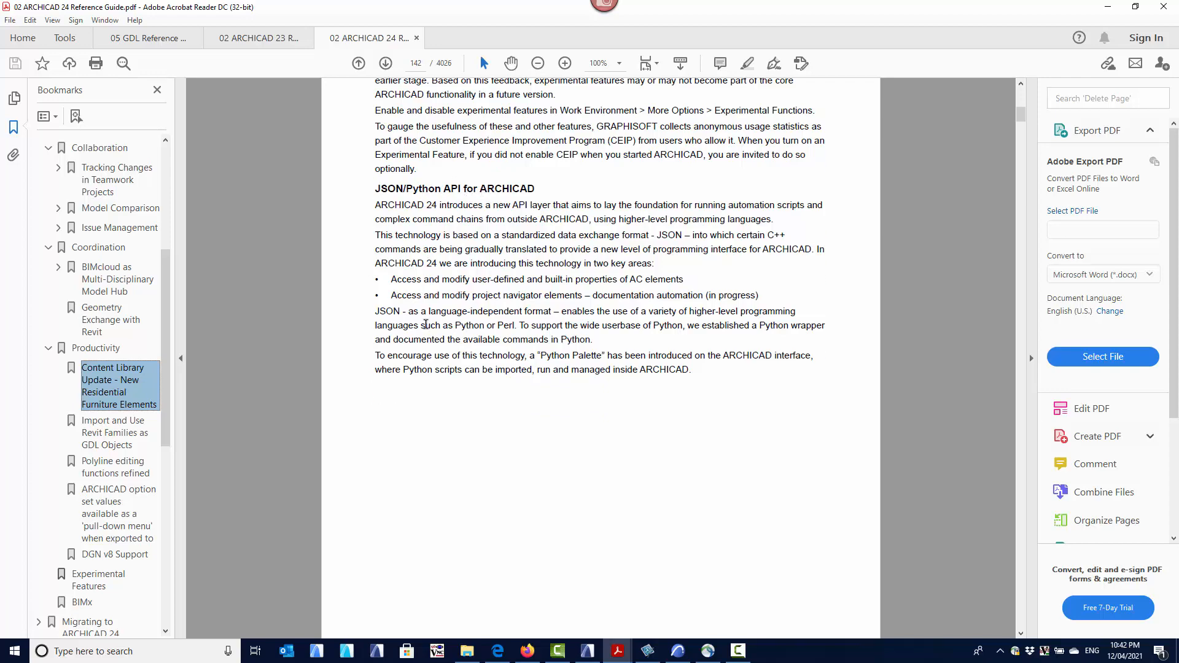
pyautogui.scroll(-8, 427, 326)
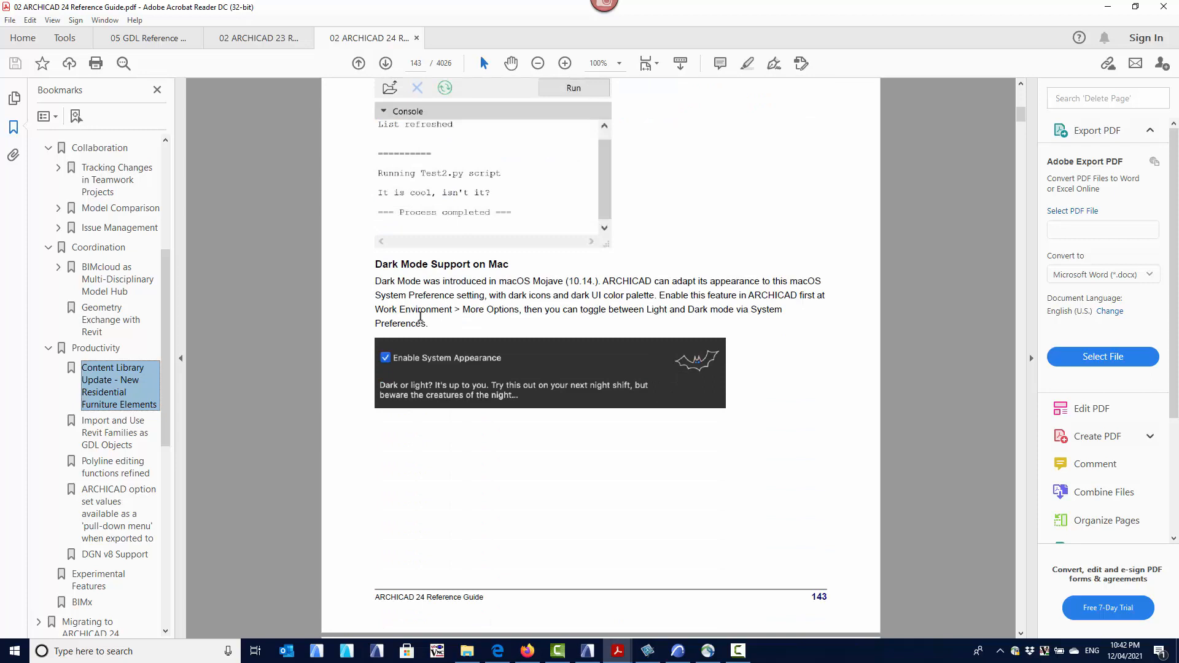
pyautogui.scroll(-1, 451, 321)
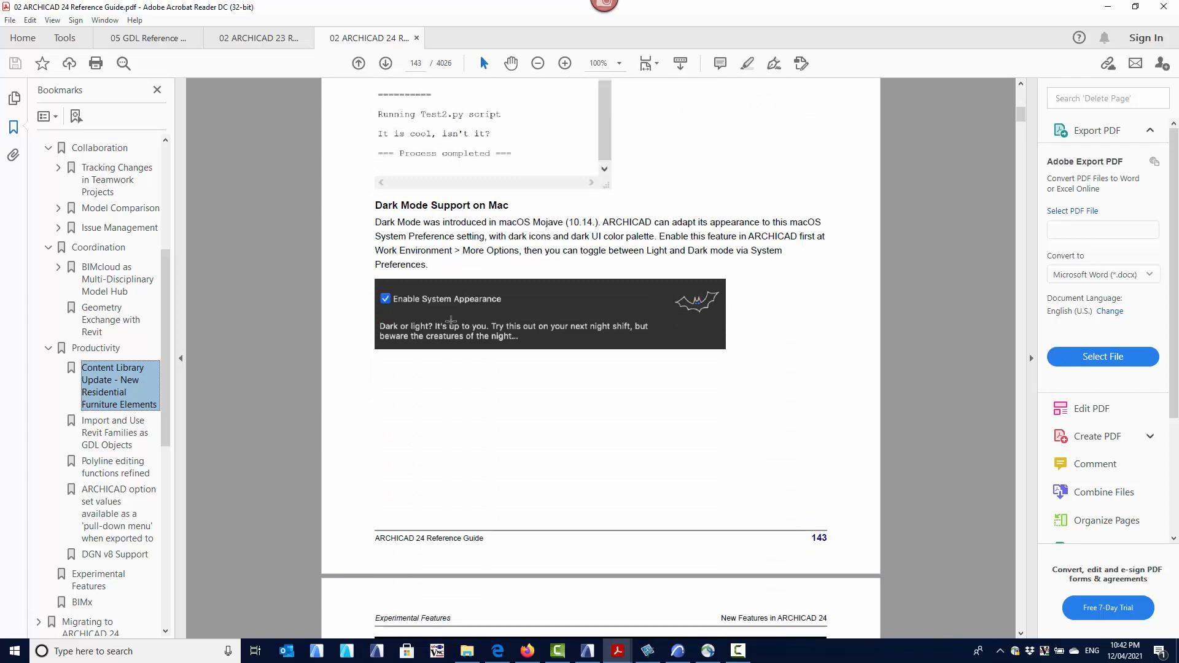
pyautogui.scroll(-1, 443, 332)
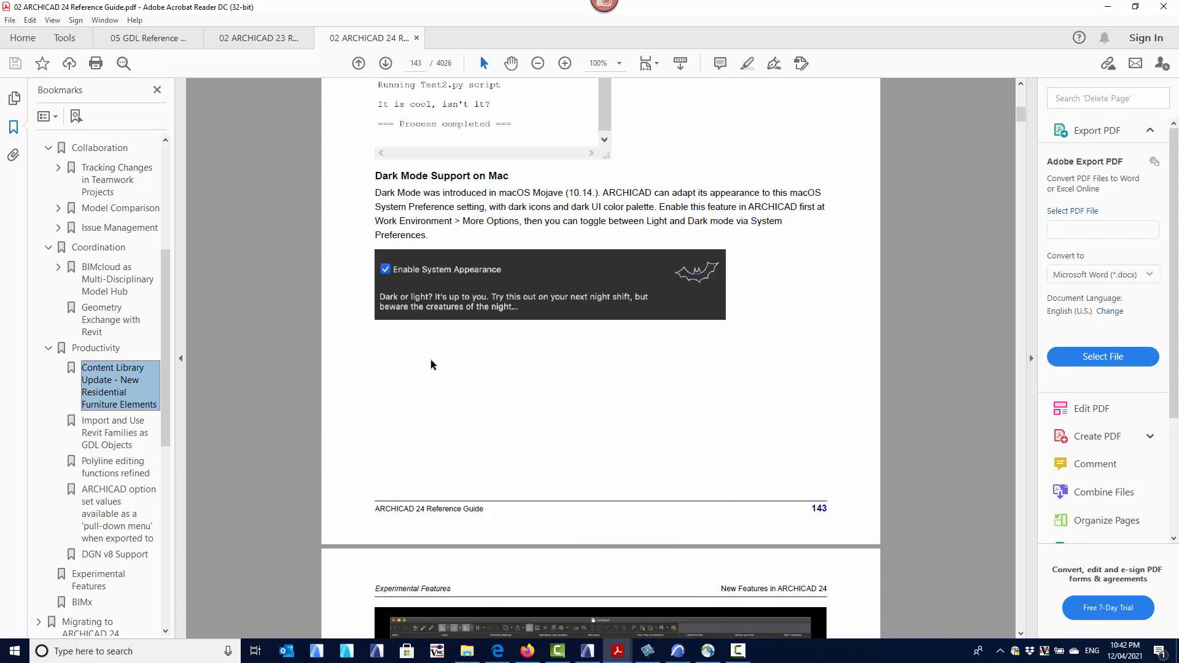
pyautogui.scroll(-10, 483, 393)
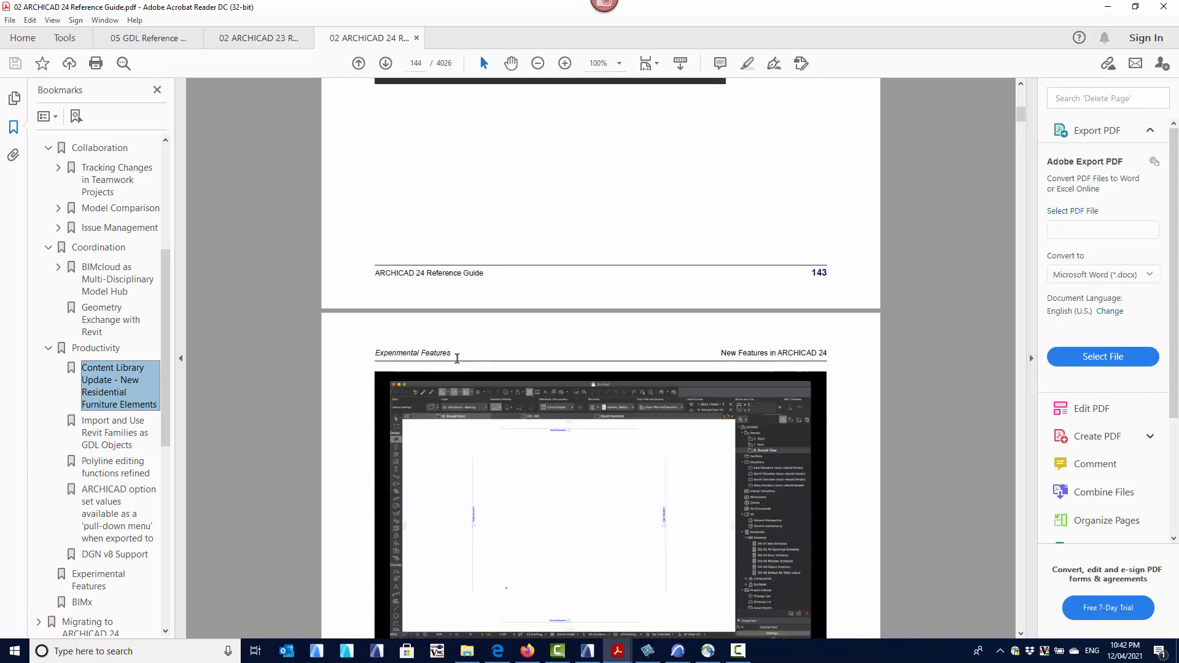
pyautogui.scroll(2, 675, 203)
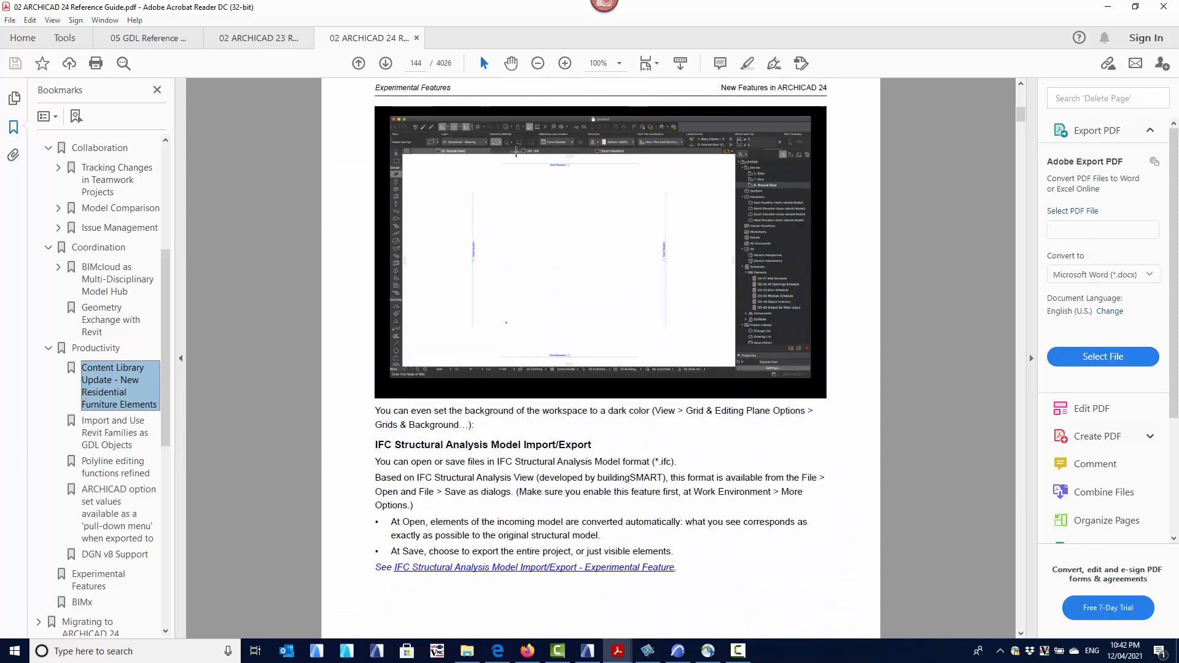
pyautogui.scroll(-2, 342, 414)
pyautogui.scroll(-8, 342, 409)
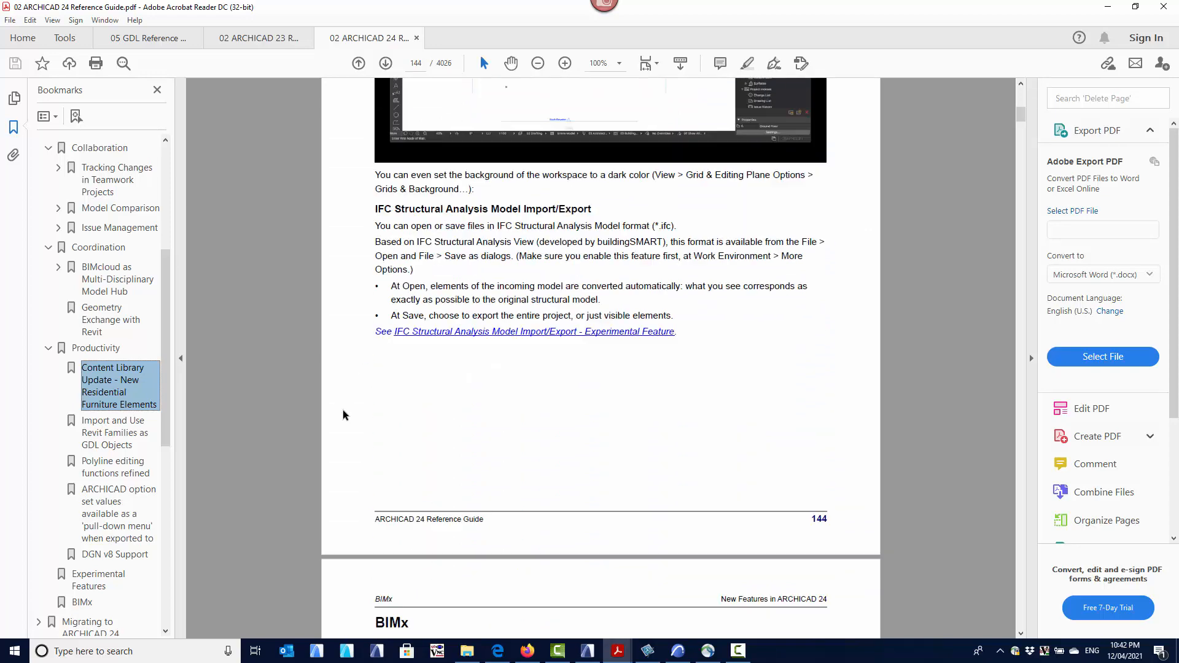
# Read the BIMx section covering the iOS app and Desktop Viewer updates
pyautogui.scroll(-13, 396, 406)
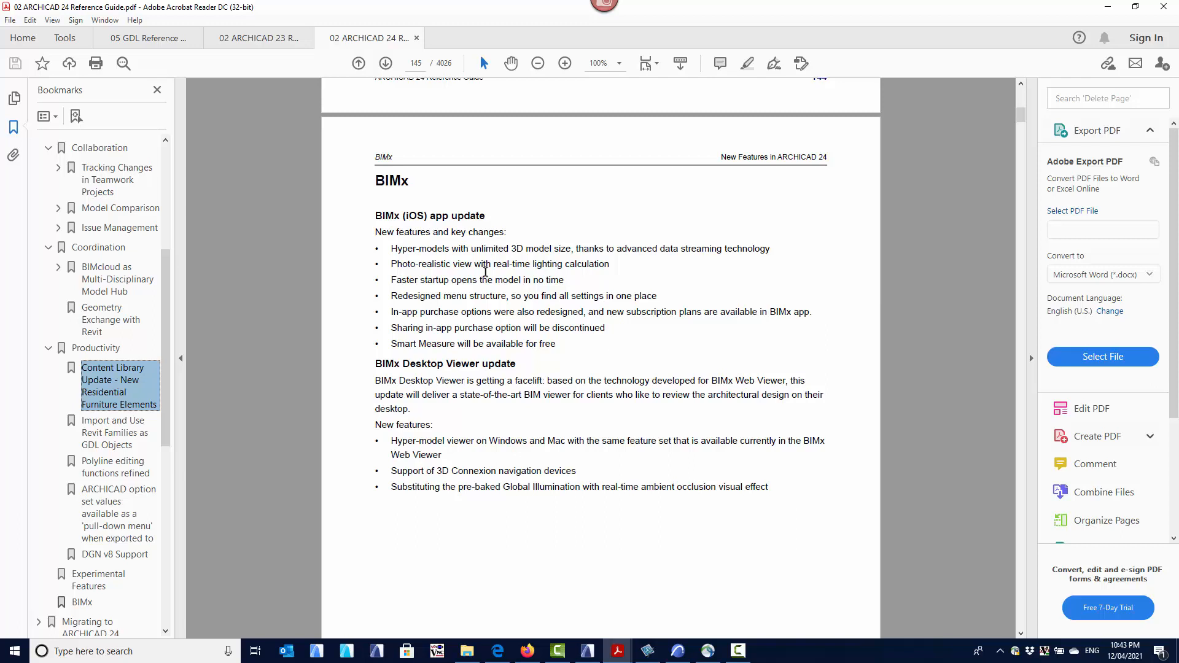
pyautogui.scroll(-2, 485, 272)
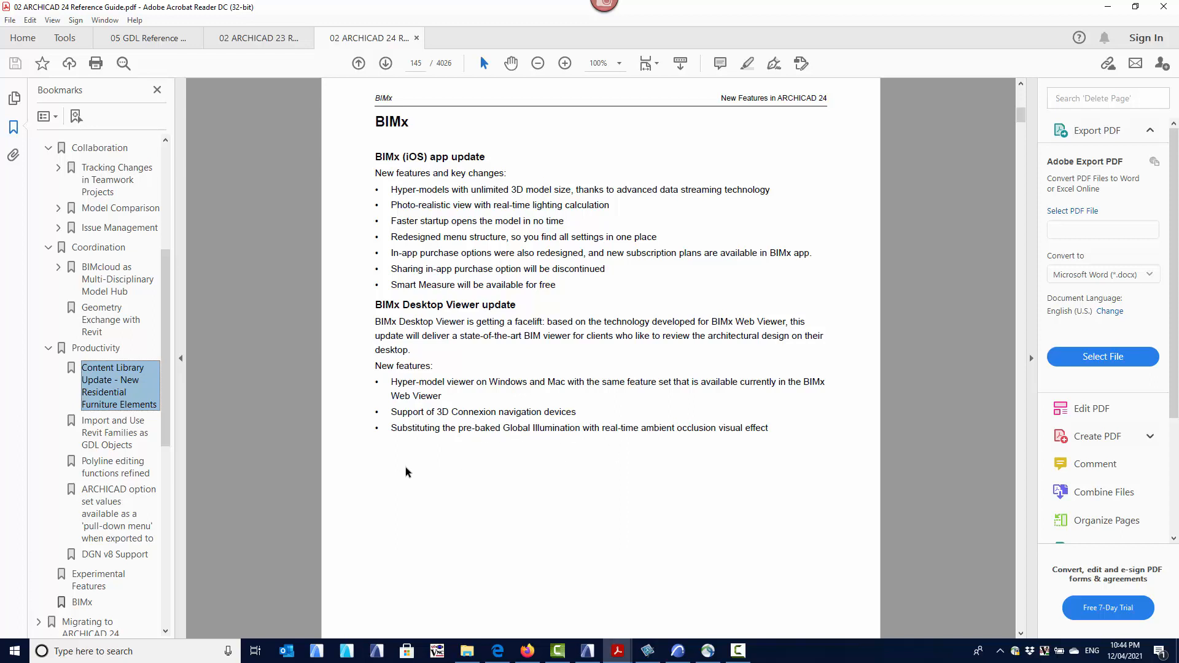
pyautogui.scroll(-1, 405, 472)
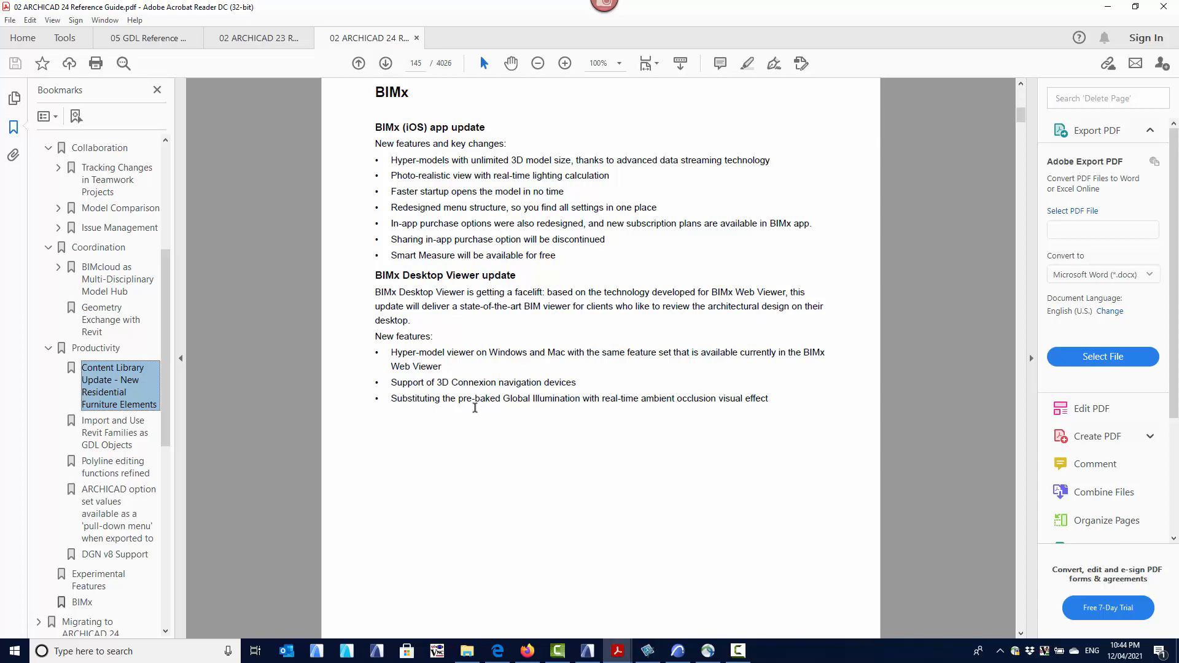
pyautogui.scroll(-5, 470, 423)
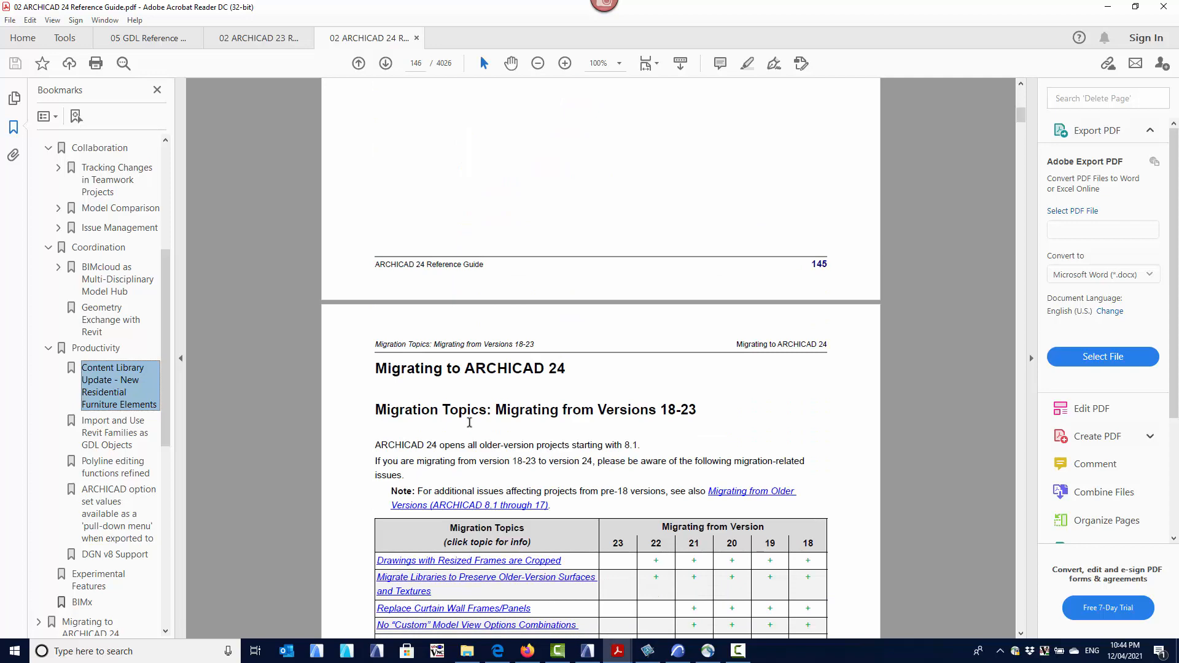
pyautogui.scroll(5, 469, 422)
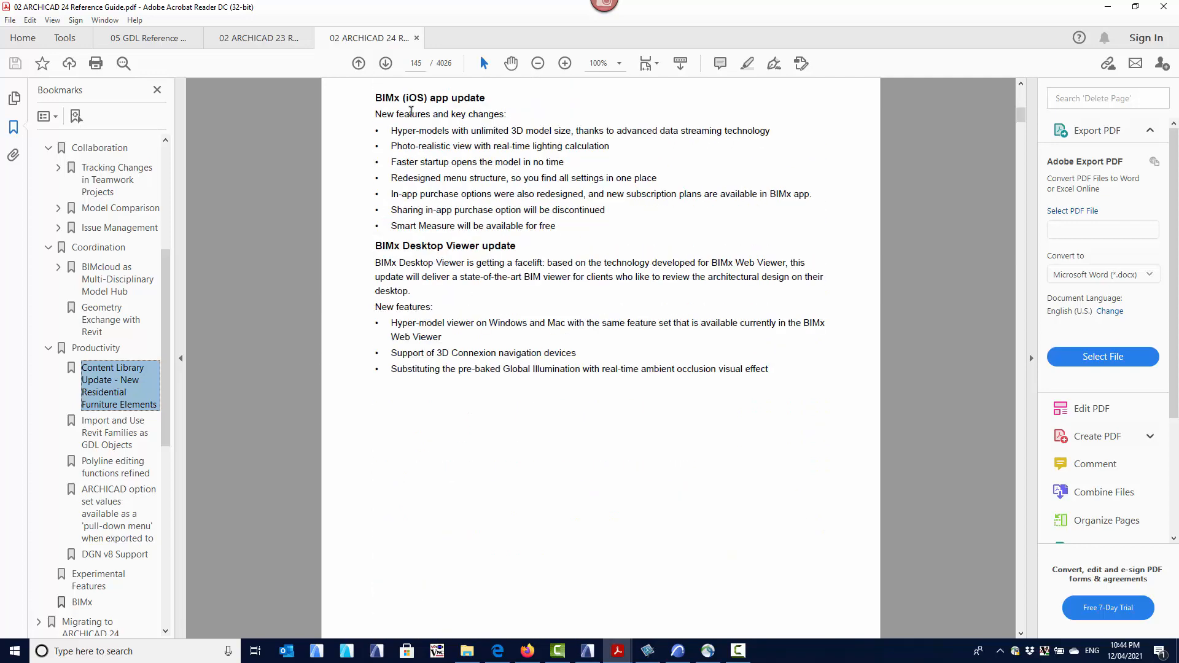